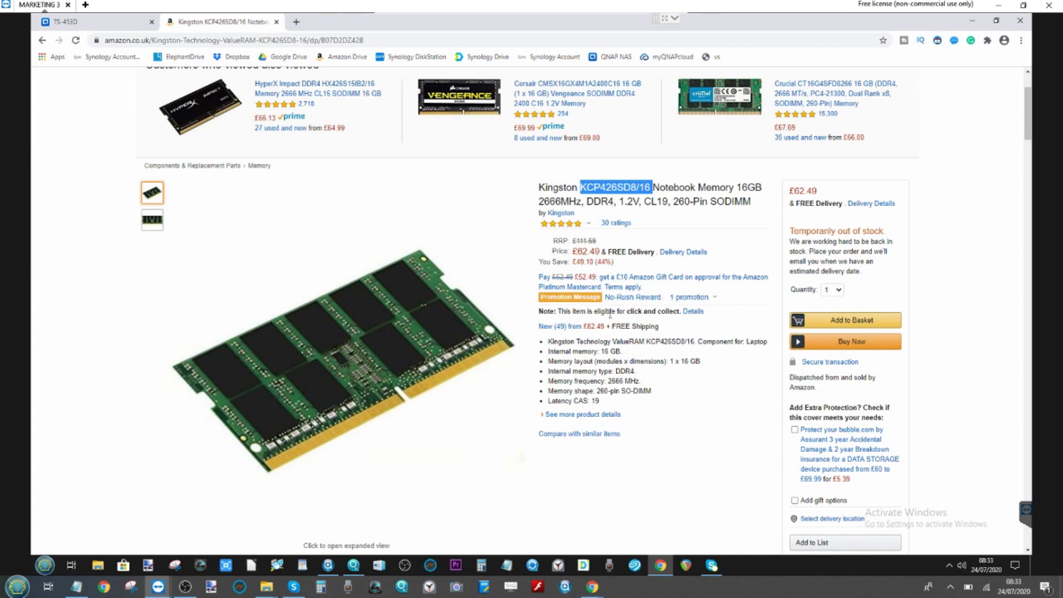
Step: Switch to the TS-453D page and check the NAS memory slots in Control Panel's System Status, including Hardware Information
scroll(609, 313, up, 2)
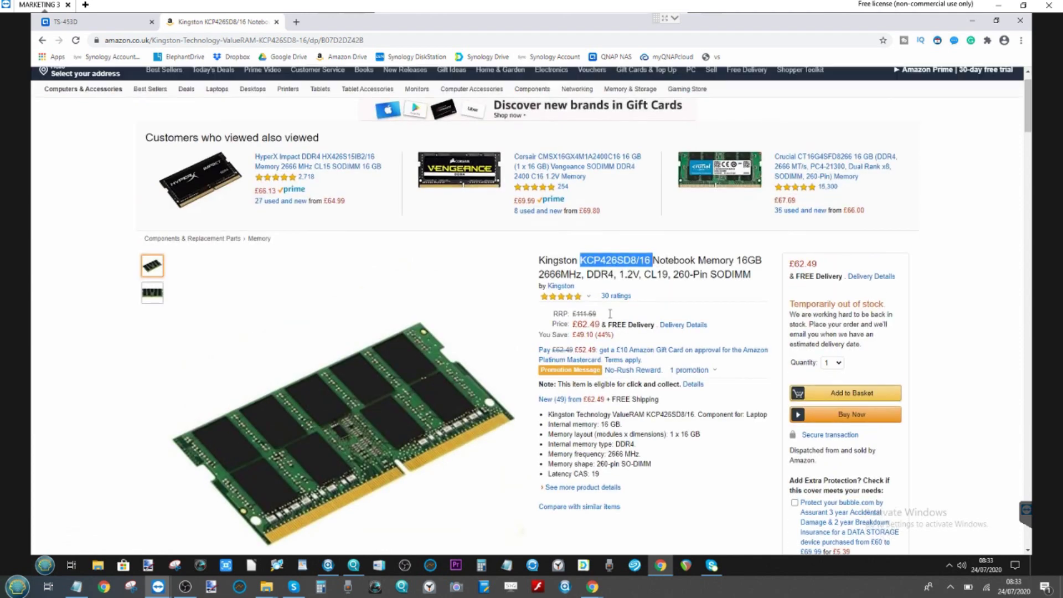
click(121, 21)
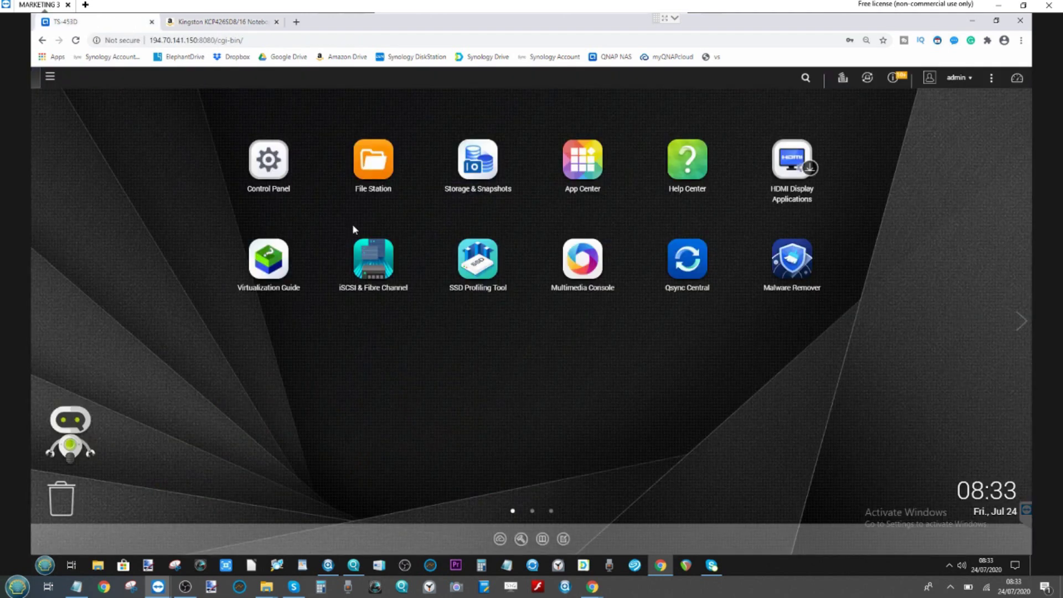
click(270, 160)
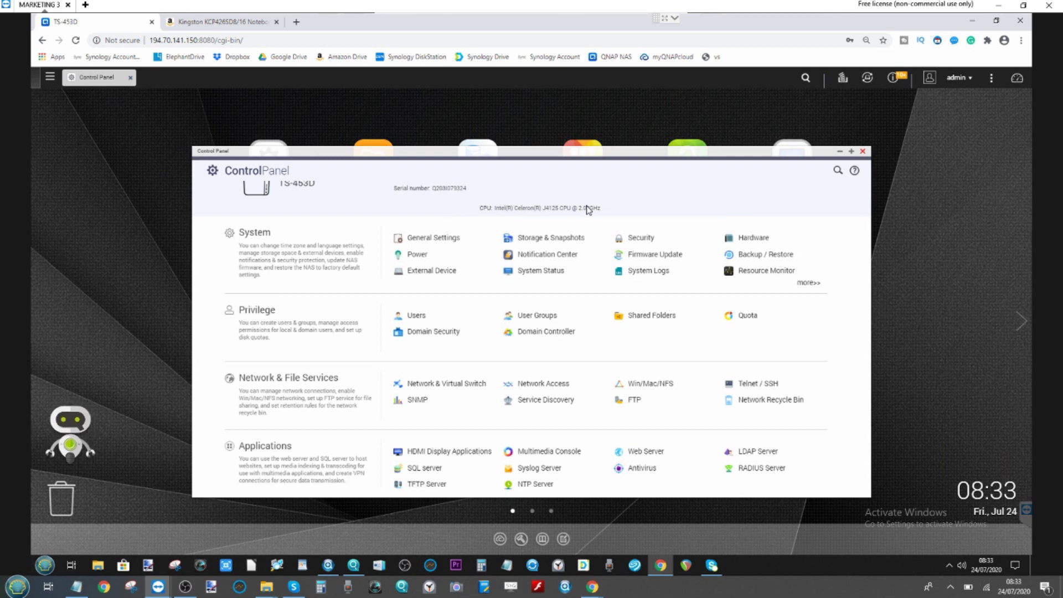
click(751, 239)
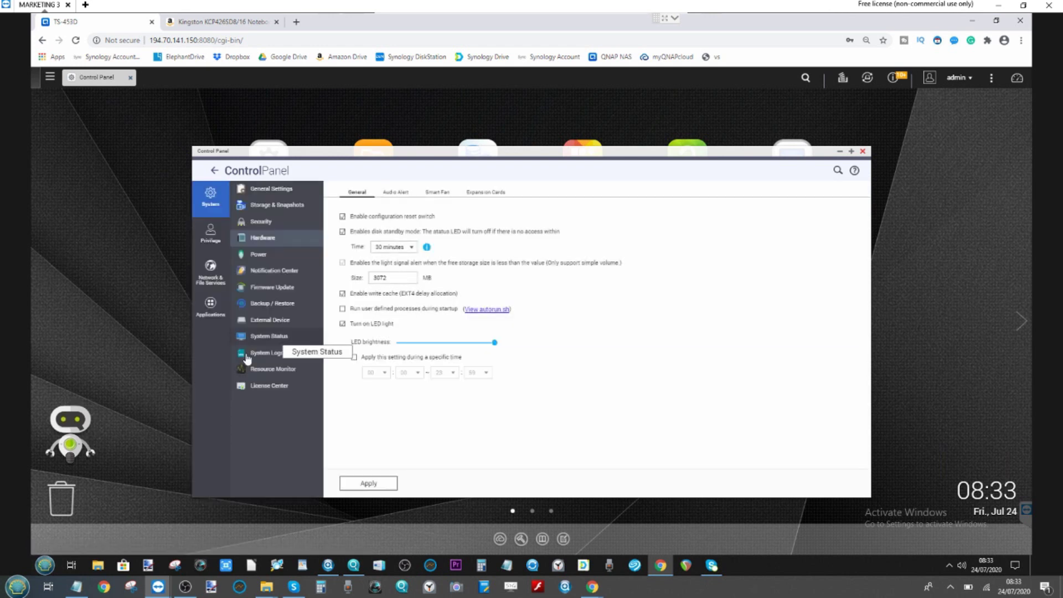
click(270, 337)
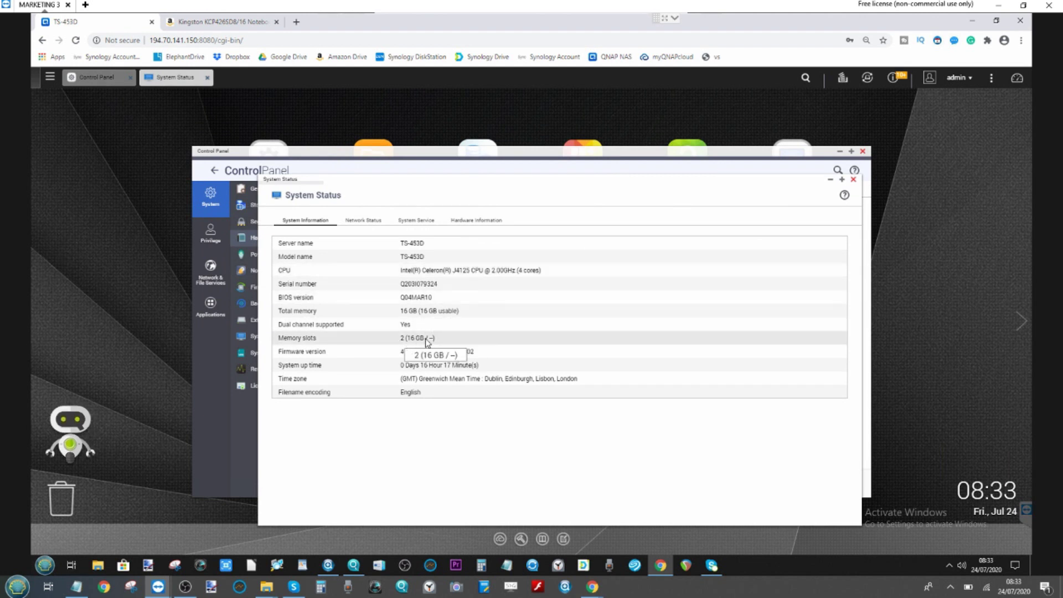
click(479, 220)
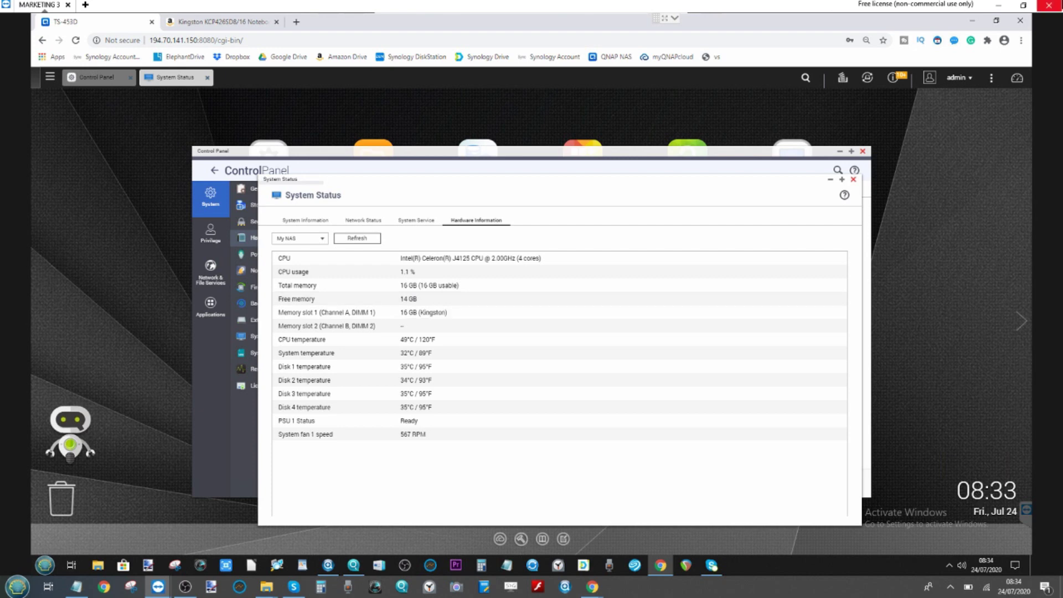
Step: Check the NAS's CPU and memory usage on the dashboard and in the Resource Monitor overview
click(1019, 79)
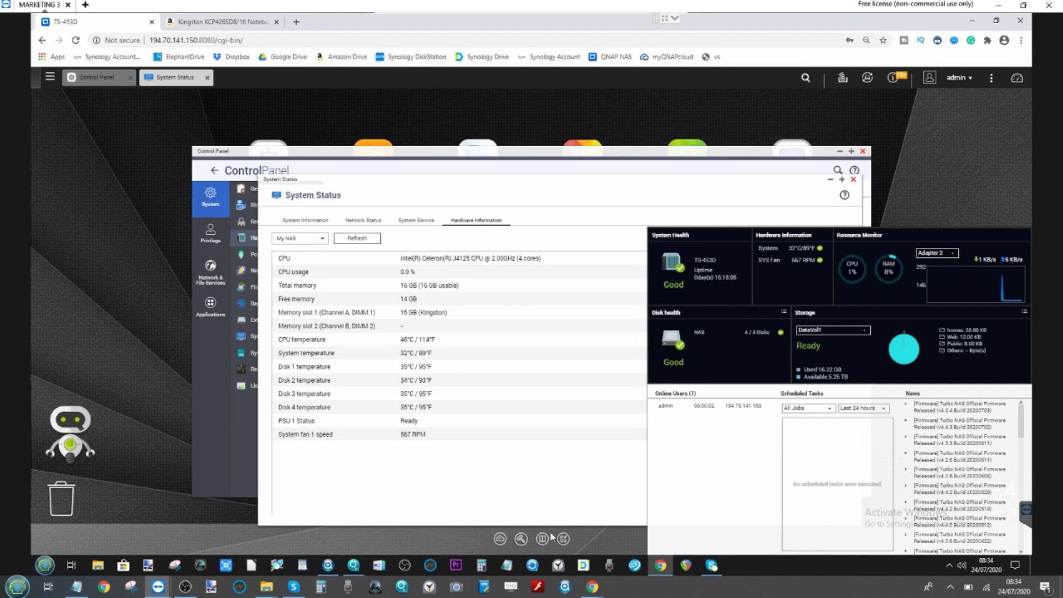
click(559, 481)
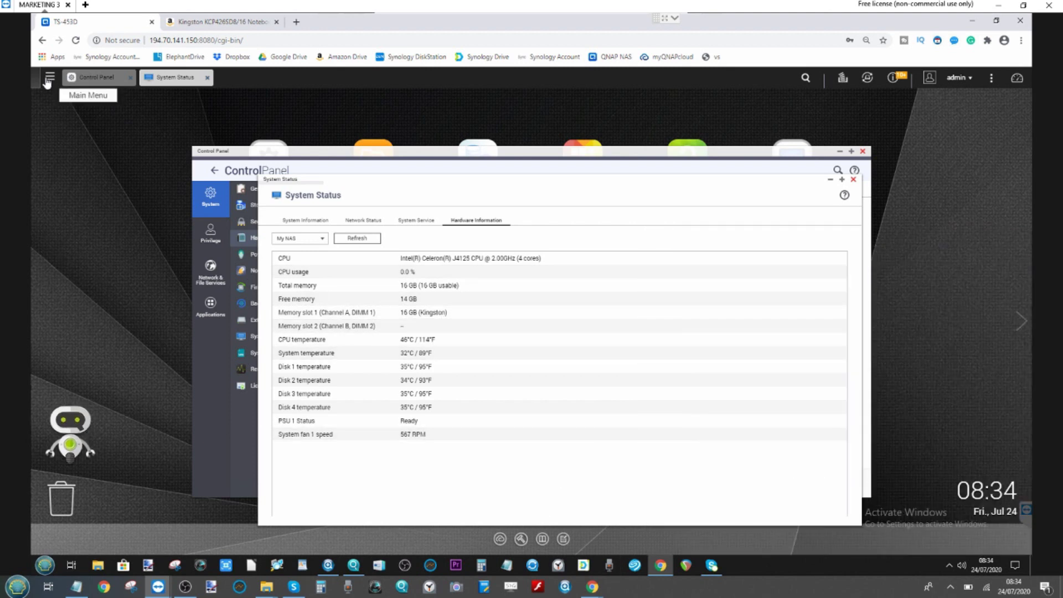
click(50, 76)
click(78, 224)
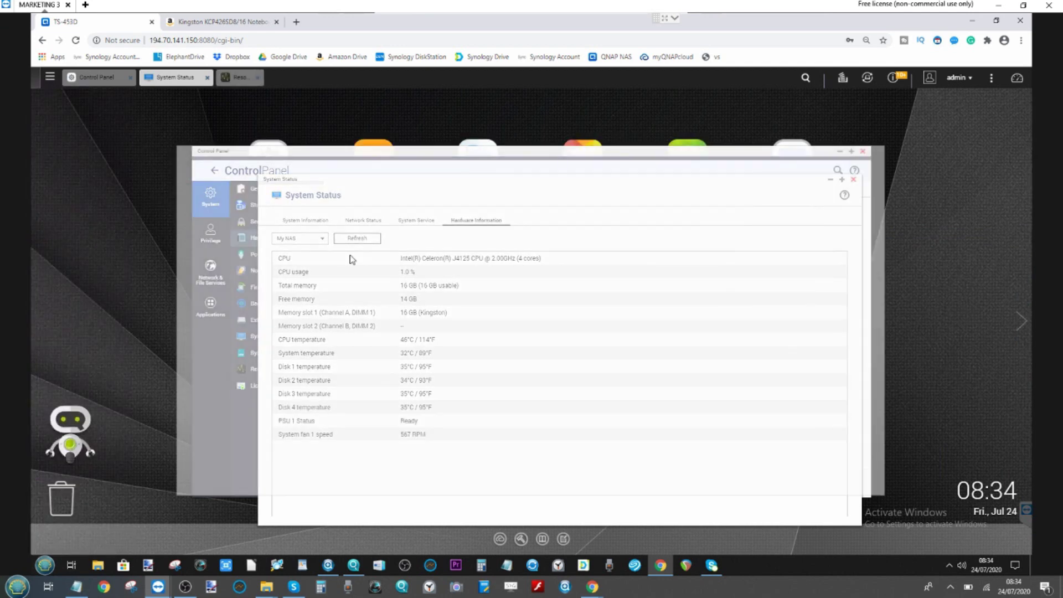
drag(664, 203, 668, 167)
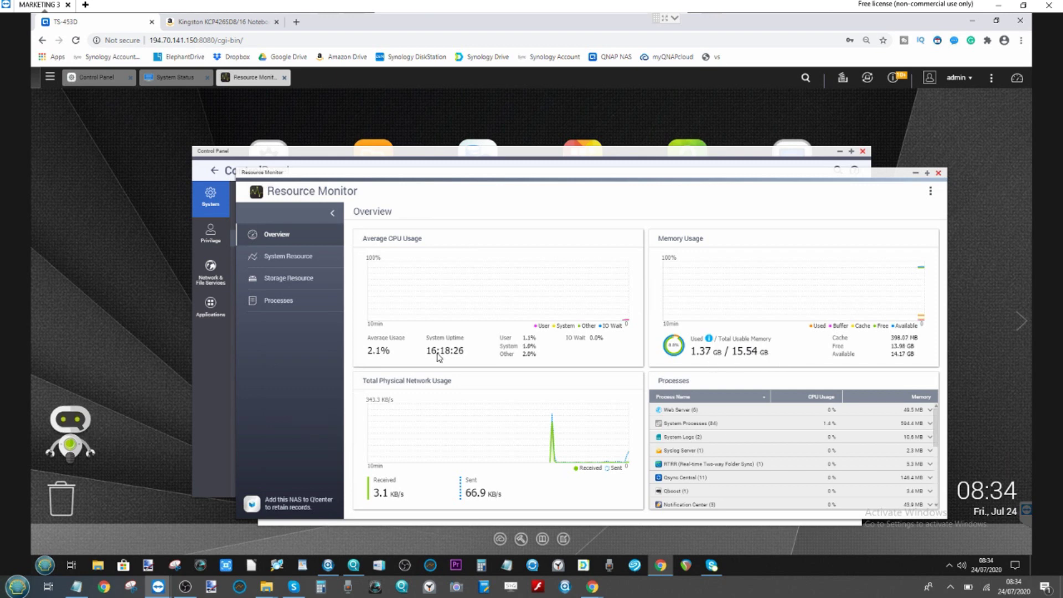
Step: Open App Center and close its welcome guide, choosing to display the Quick Start next time
click(50, 77)
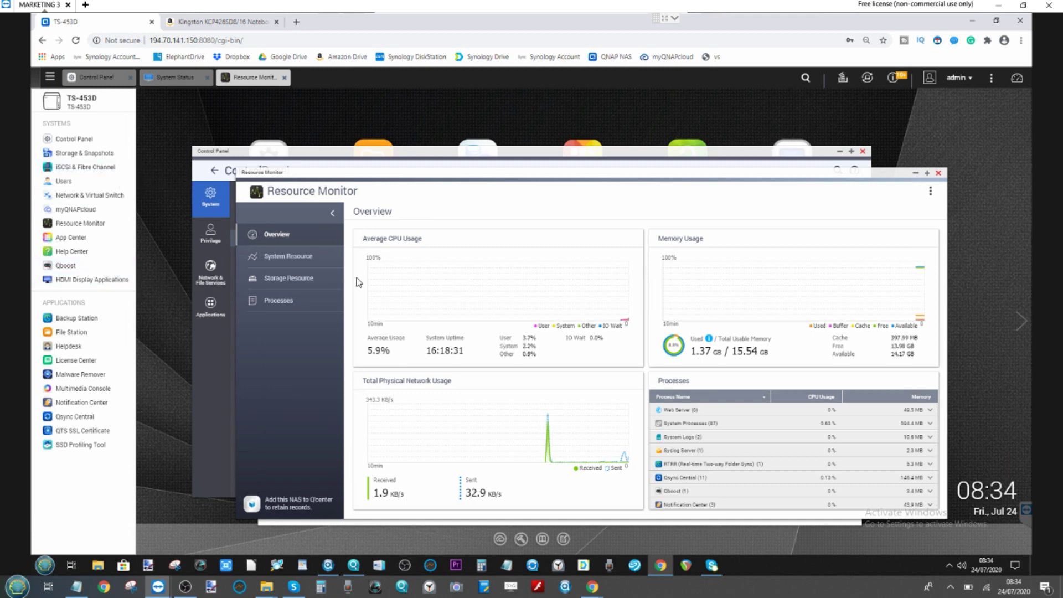
click(75, 241)
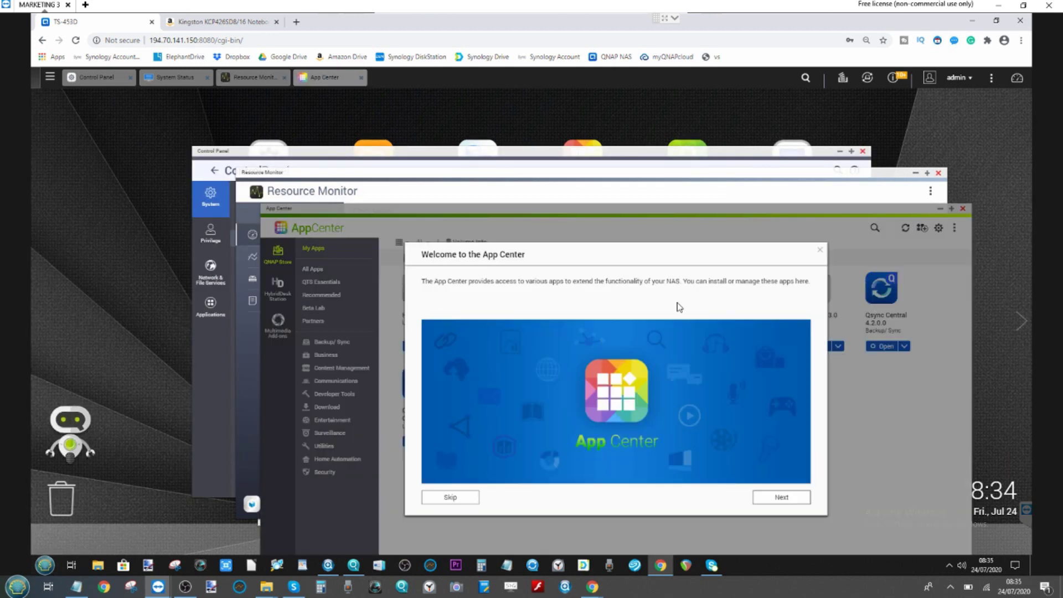
click(820, 249)
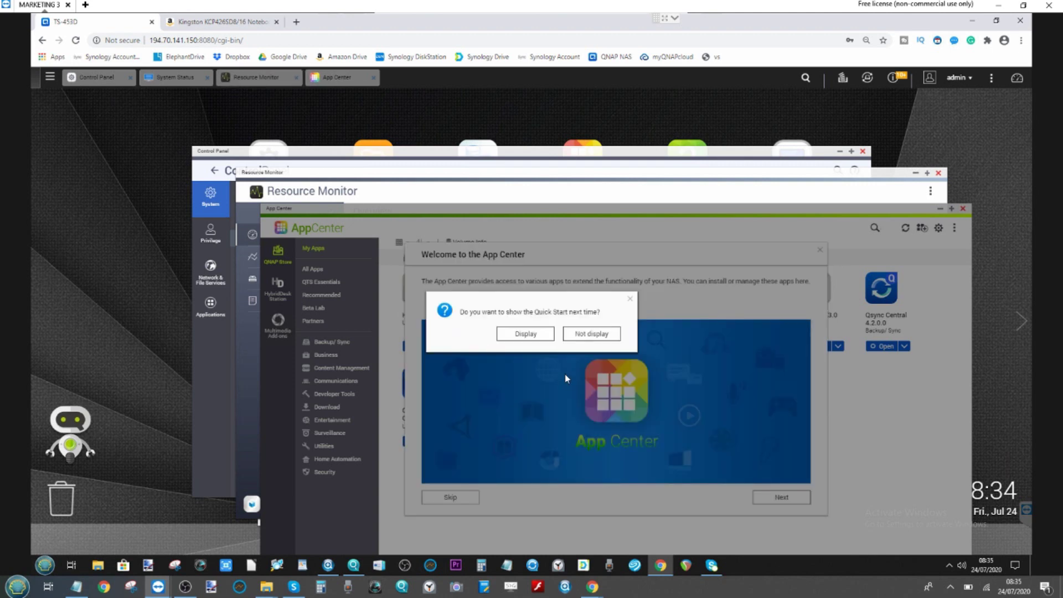
click(528, 334)
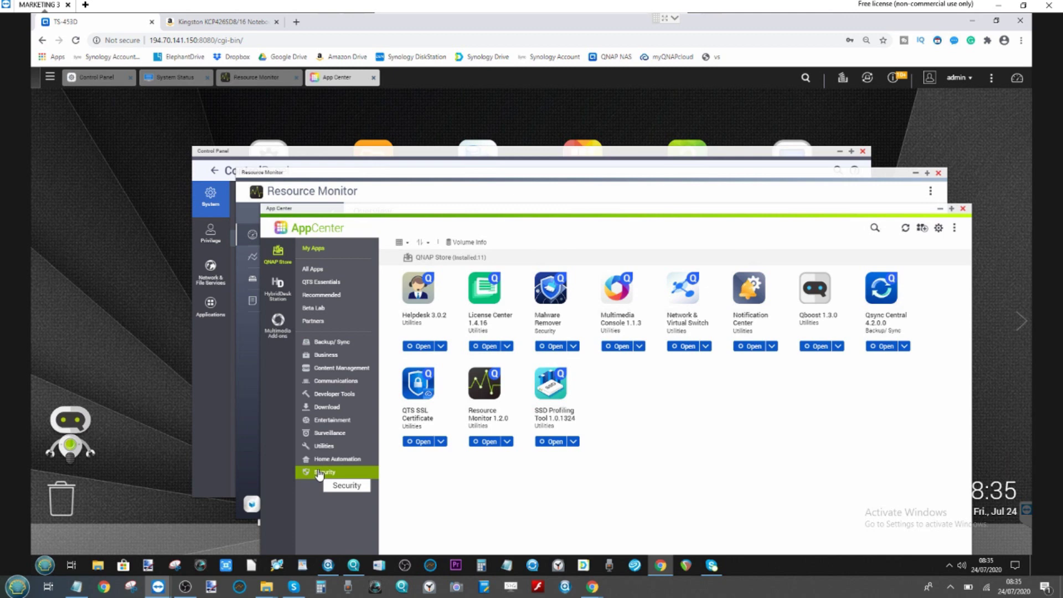
Step: Look at the Multimedia Add-ons and HybridDesk Station sections of App Center without accepting the third-party software agreement
click(277, 323)
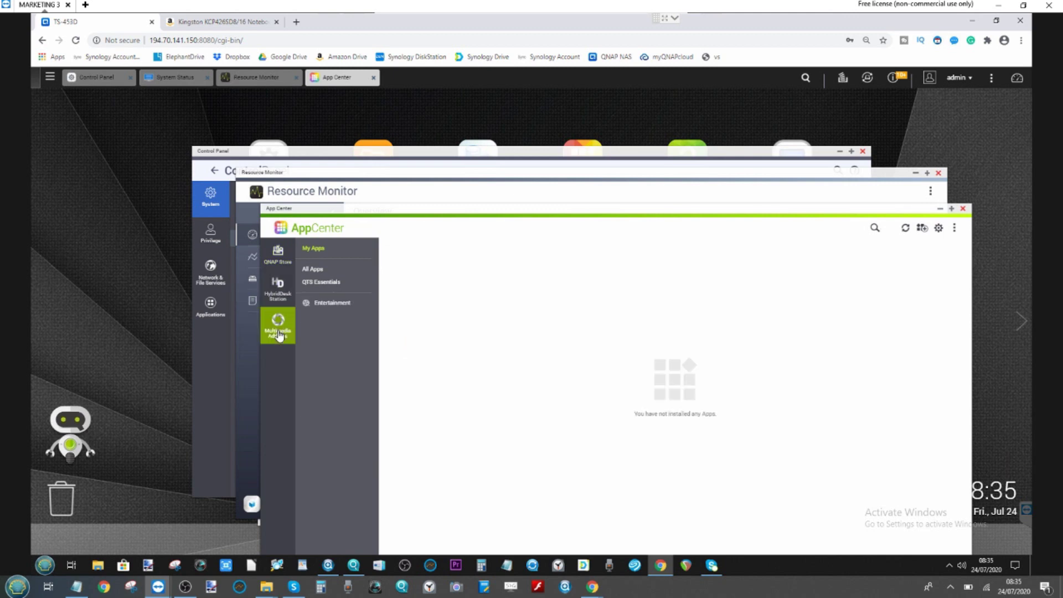
click(280, 294)
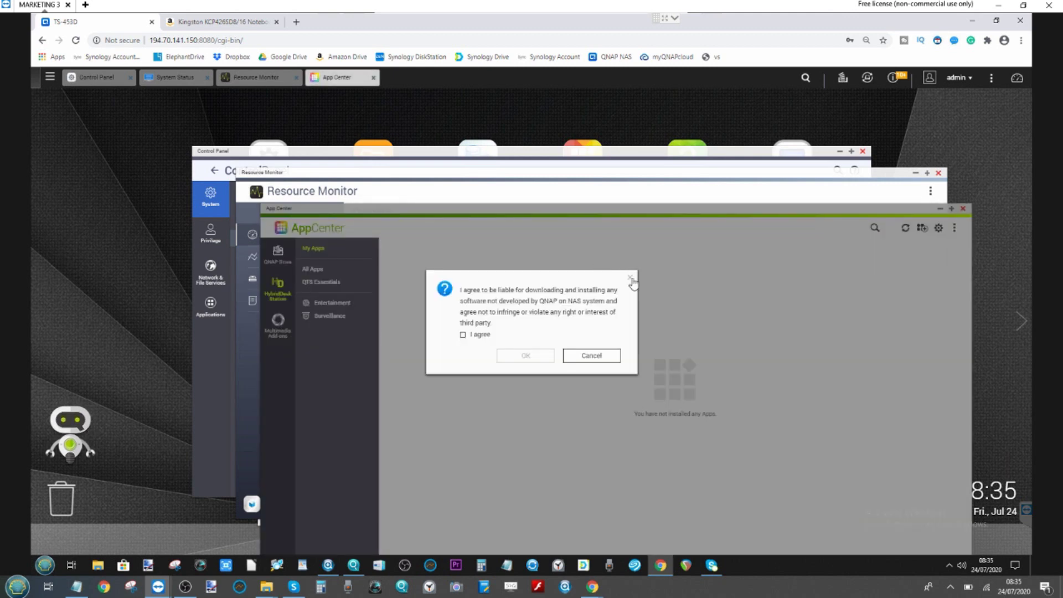
click(633, 281)
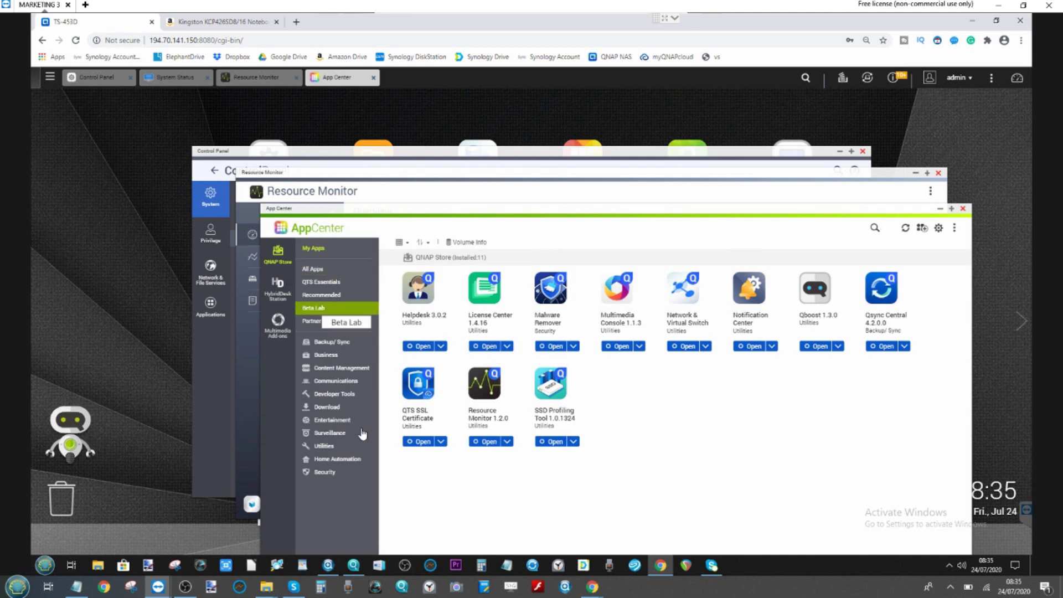
Step: Install Virtualization Station 3.4.5 from the QNAP Store's full app list
click(325, 270)
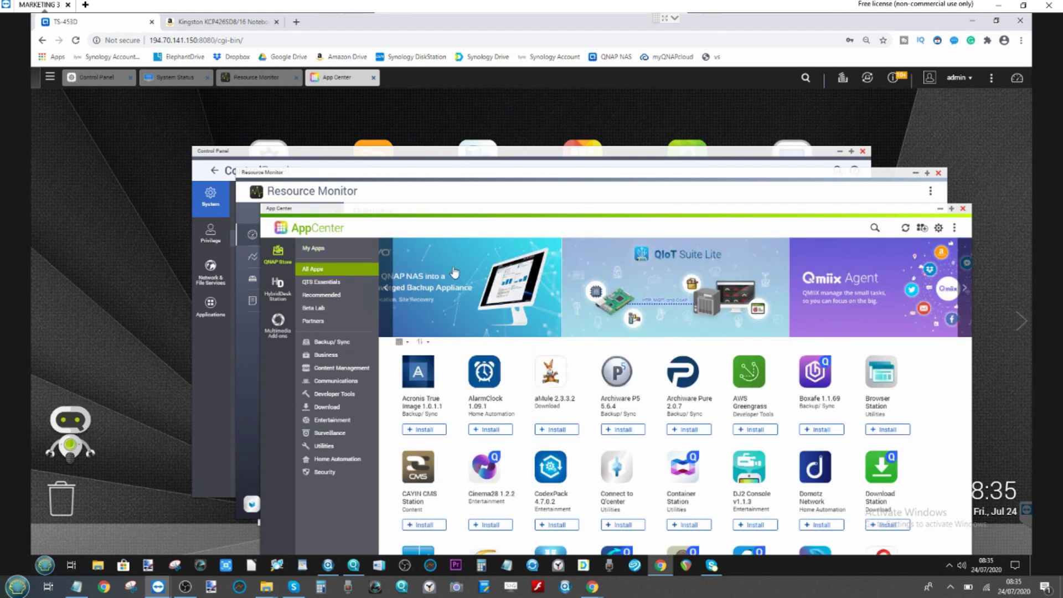
scroll(599, 316, down, 15)
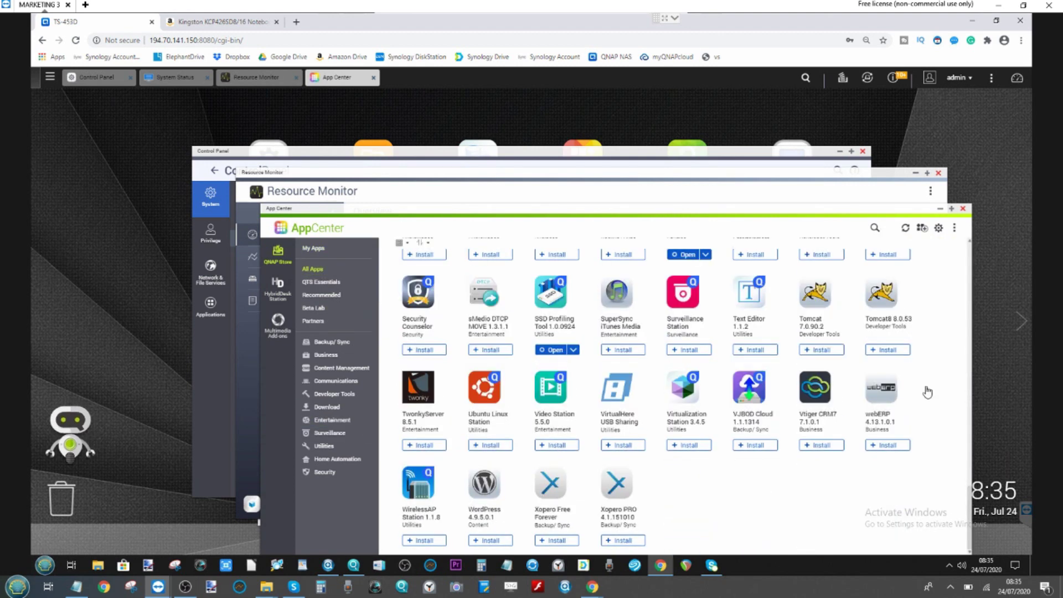
click(678, 446)
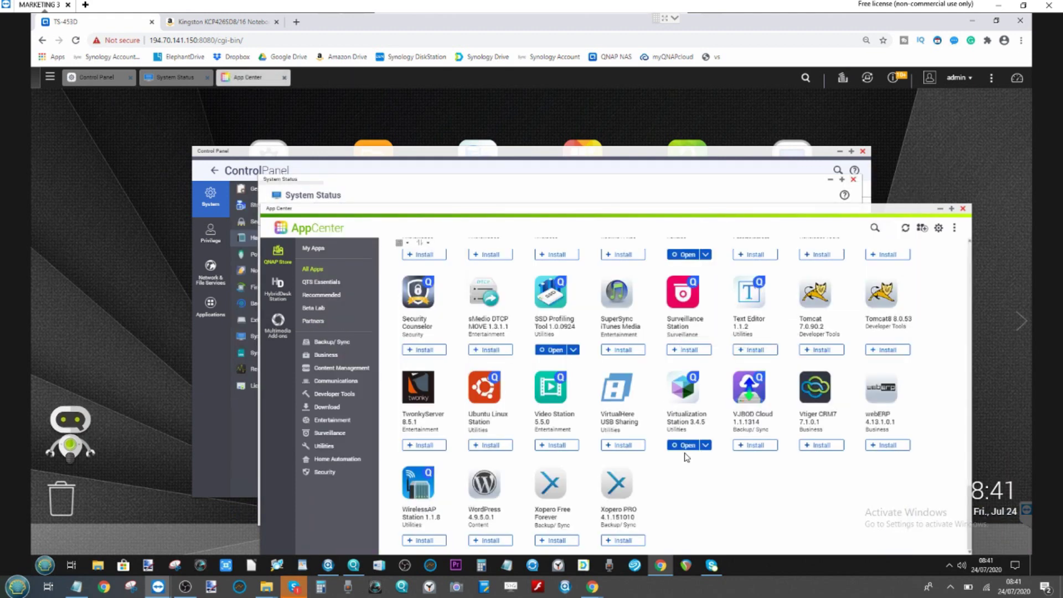
Step: Open Virtualization Station, finish its introduction while keeping the message for the next logon, and maximize its window
click(684, 446)
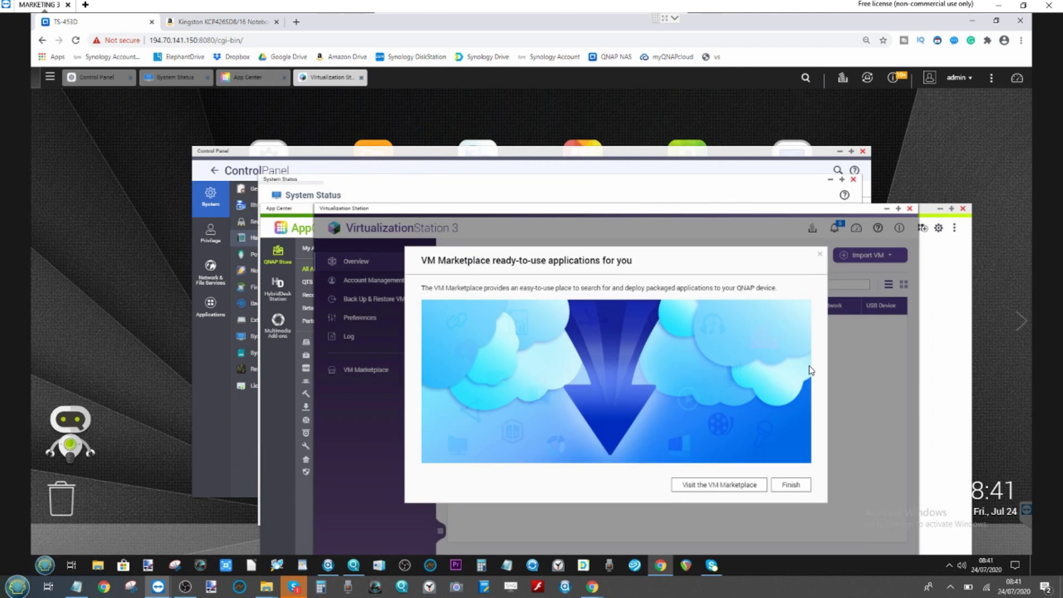
click(790, 486)
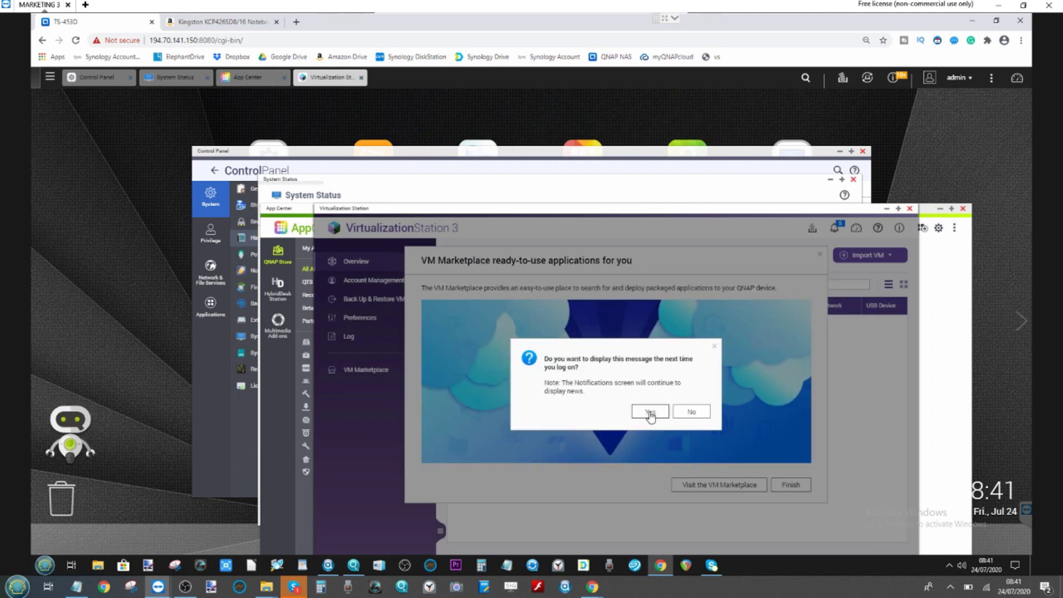
click(649, 413)
click(898, 209)
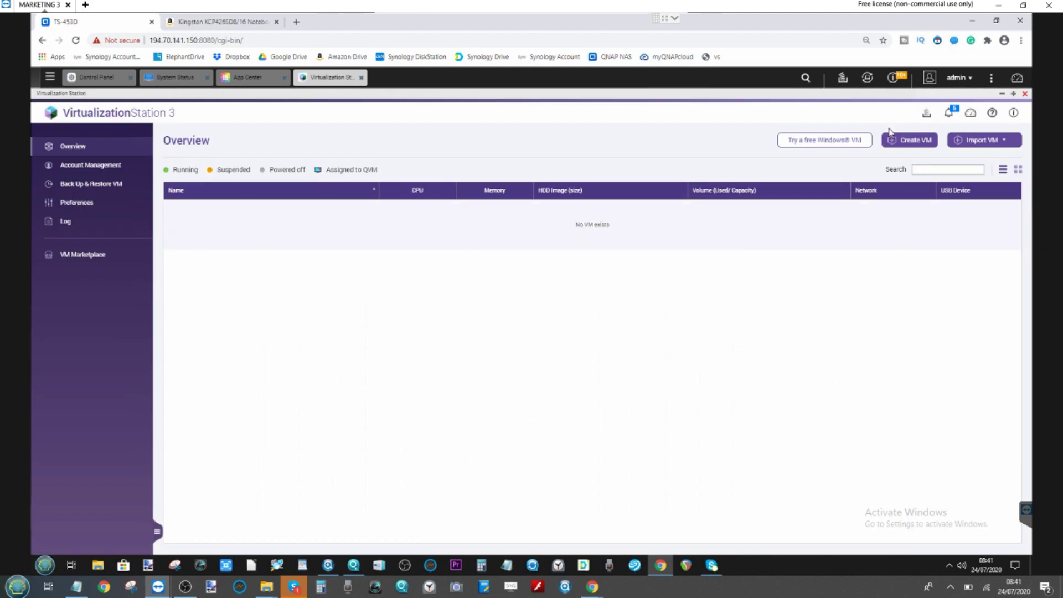
Step: Set up a new virtual machine named test with OS type Windows and 8192 MB of memory
click(900, 142)
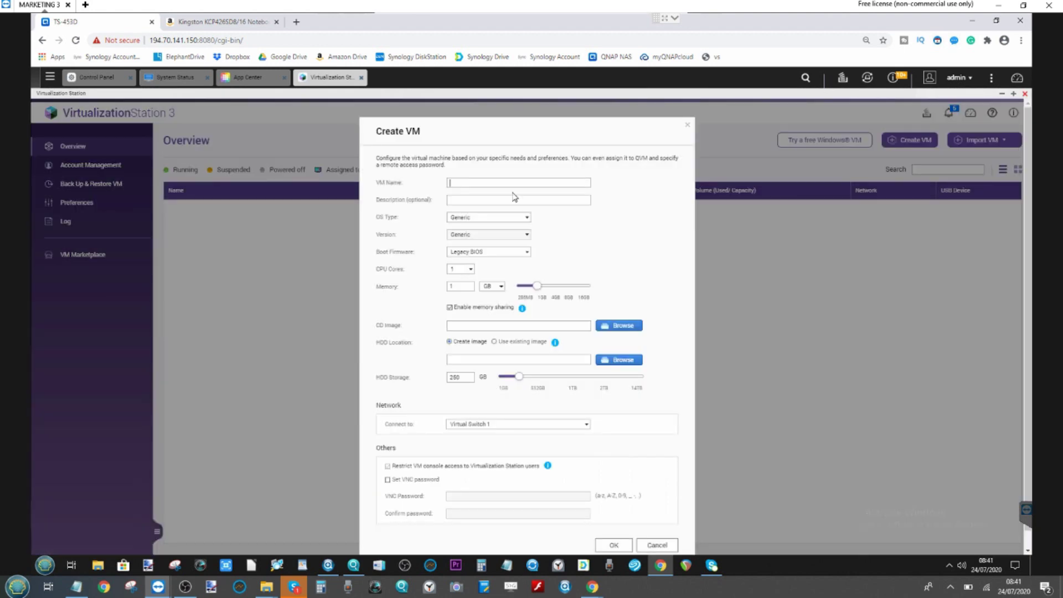
text(test)
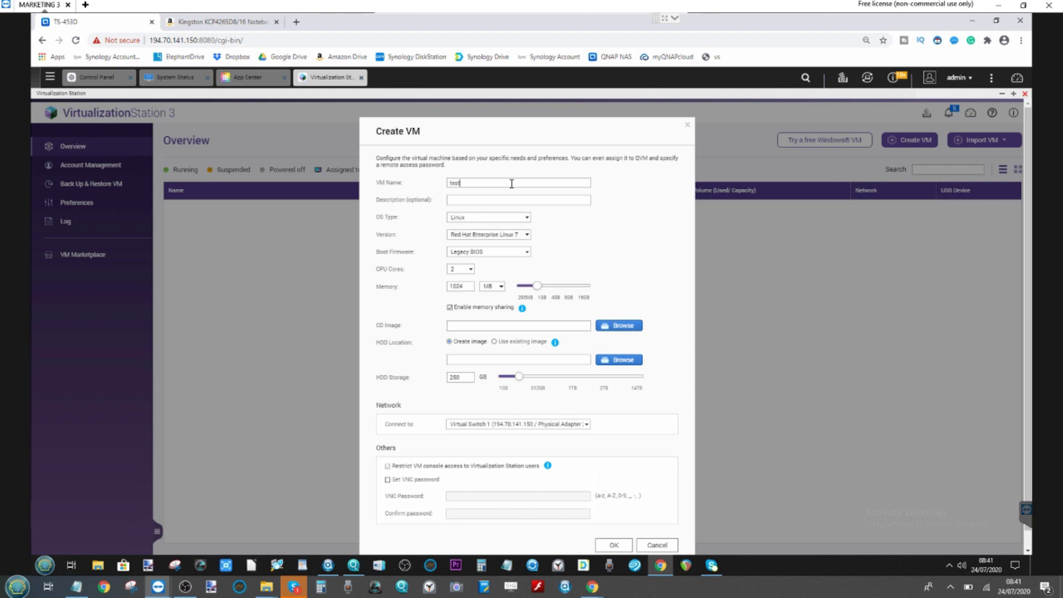
click(487, 220)
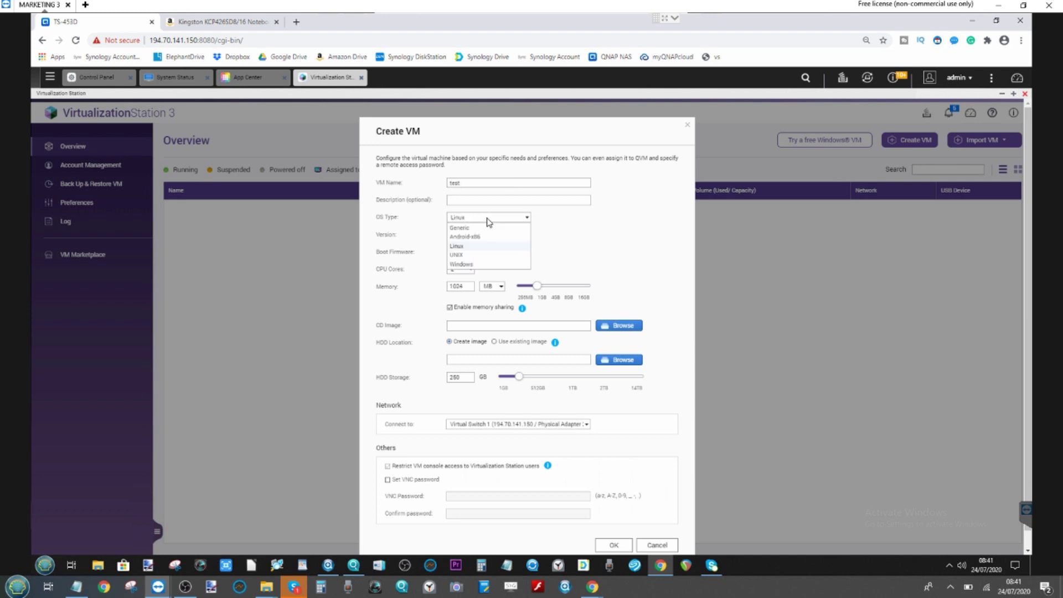
click(480, 264)
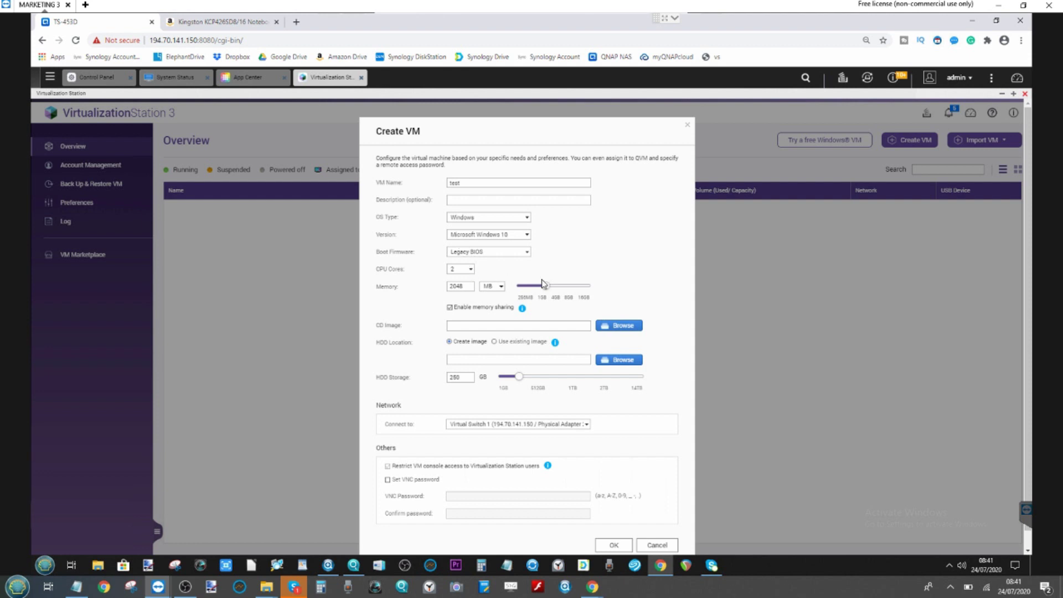
drag(553, 286, 570, 303)
Step: Set the virtual machine's new hard disk image location to /Web, and create and start the machine
click(620, 365)
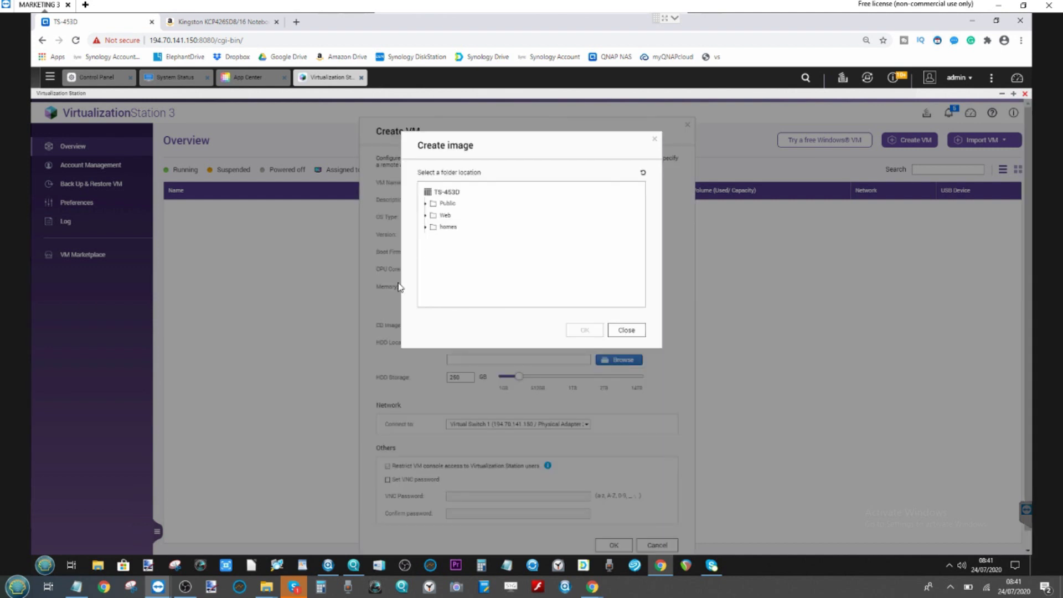
click(442, 226)
click(445, 216)
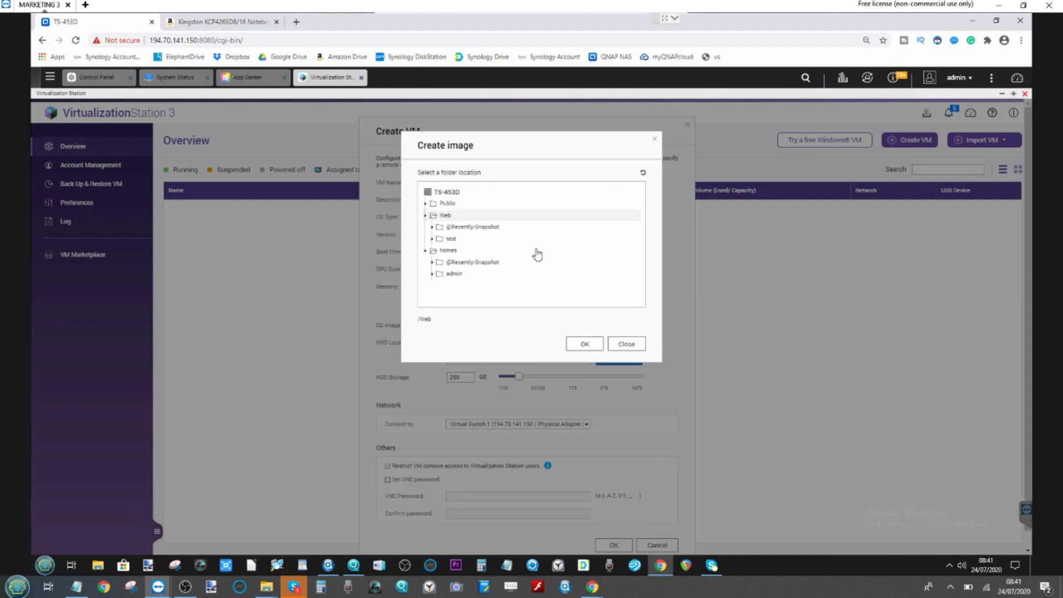
click(597, 344)
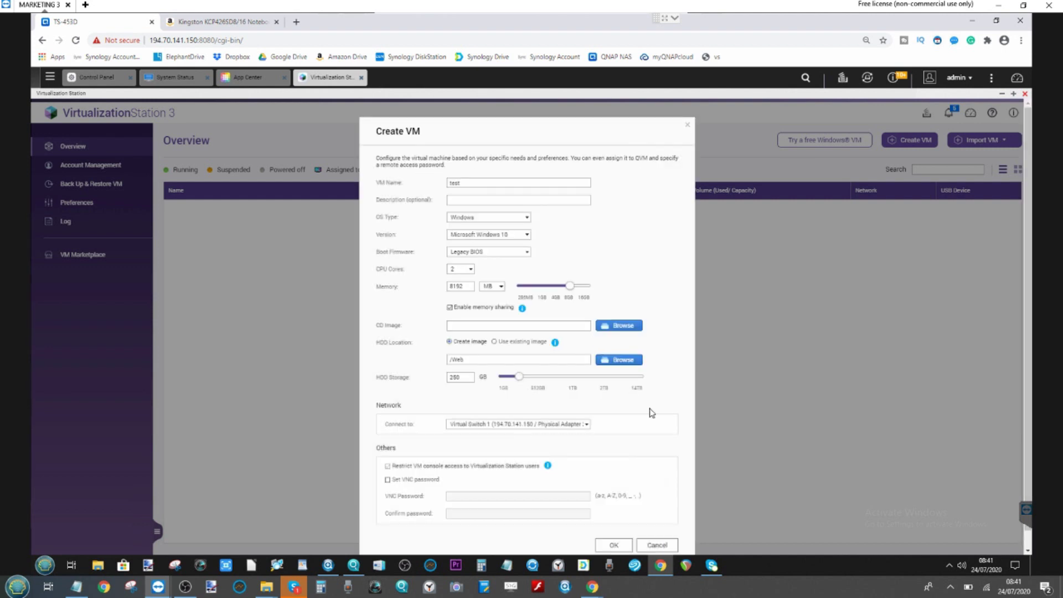
click(617, 526)
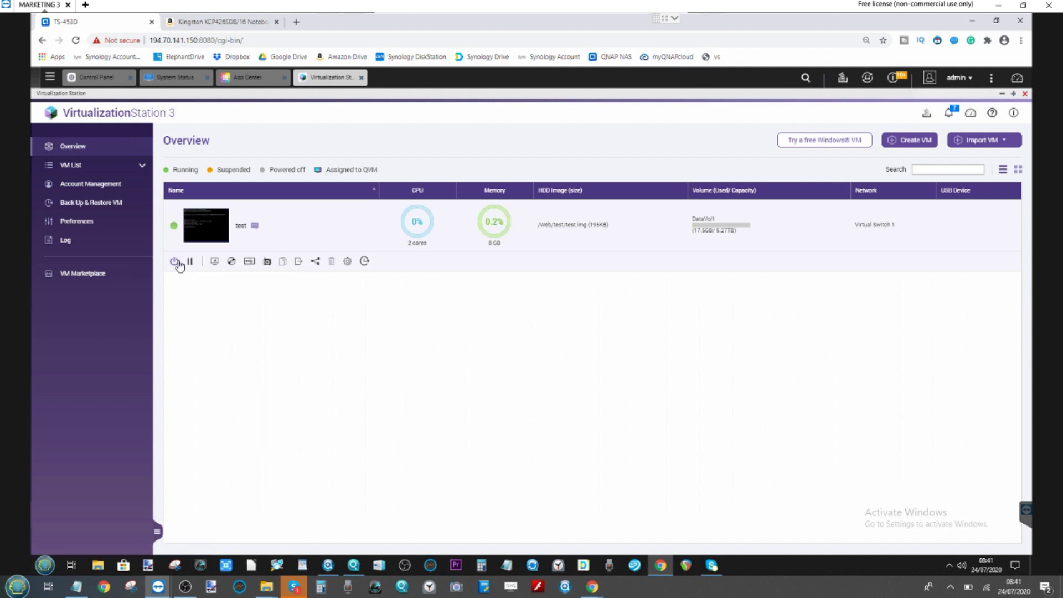
Step: Inspect the test VM's details and console, close the console, and check the NAS's RAM usage on the dashboard
mouse_move(221, 231)
click(347, 261)
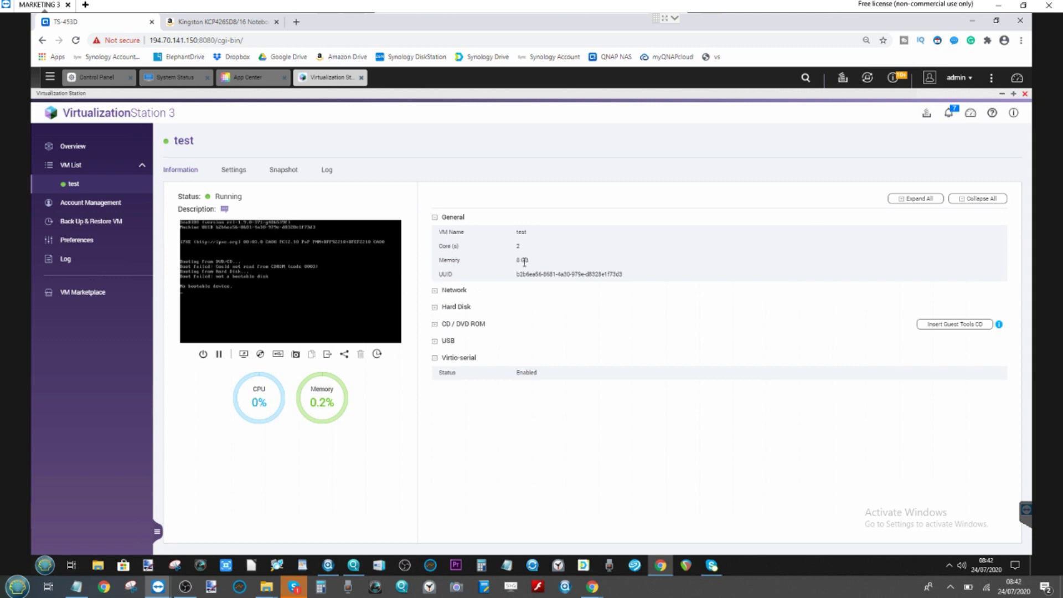
click(281, 283)
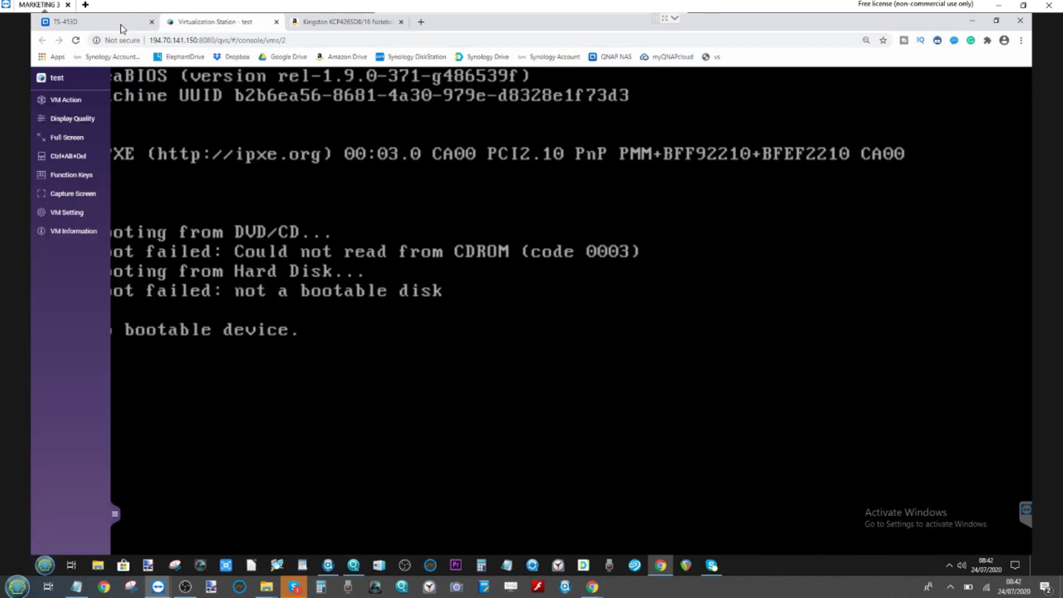
click(276, 22)
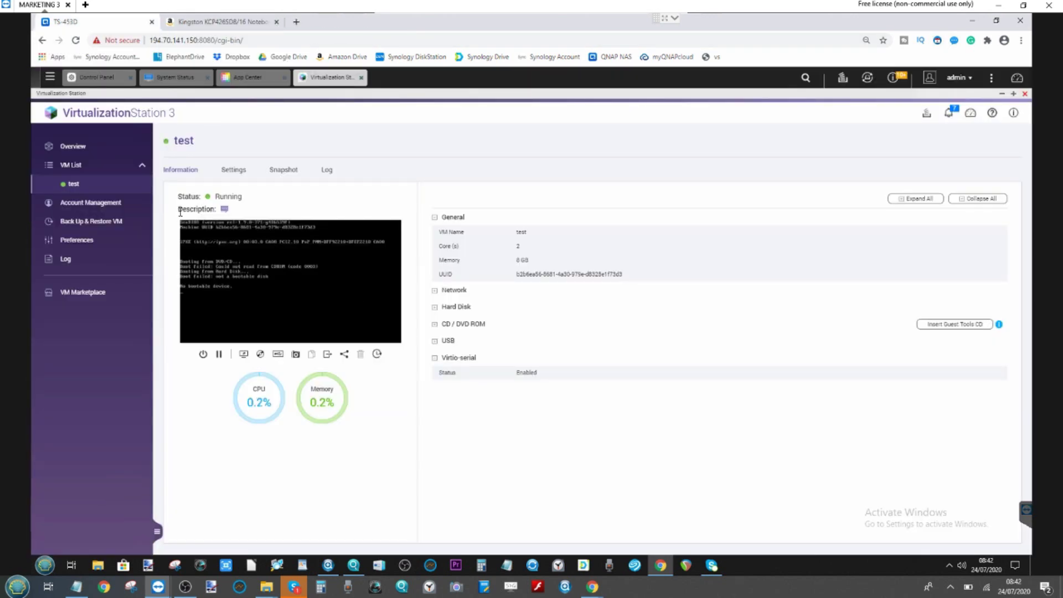
click(1016, 79)
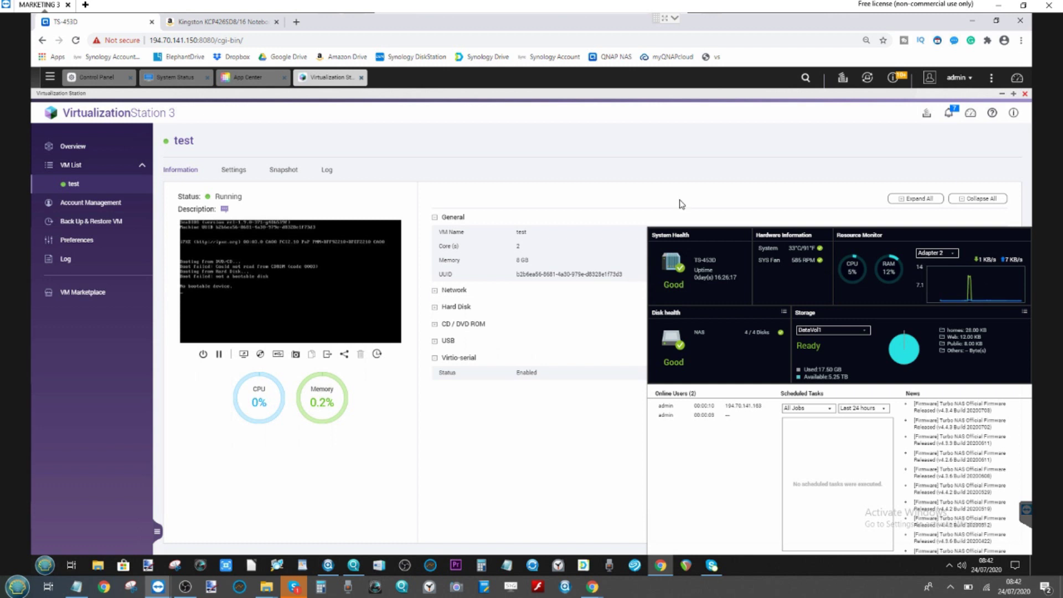
Step: Force the test virtual machine to shut down, confirm it, and close Virtualization Station
click(203, 355)
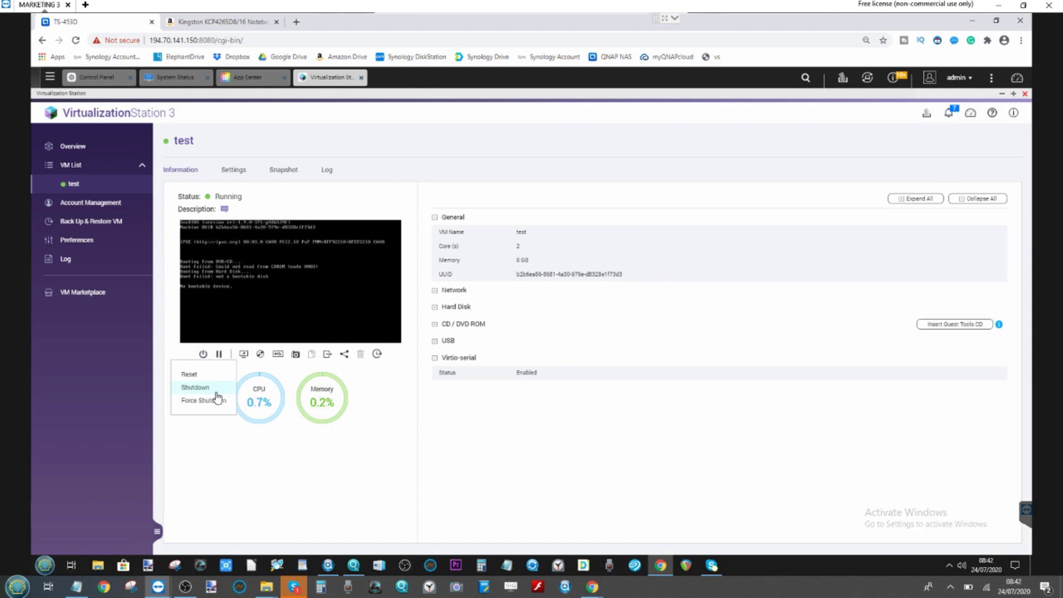
click(216, 400)
click(558, 353)
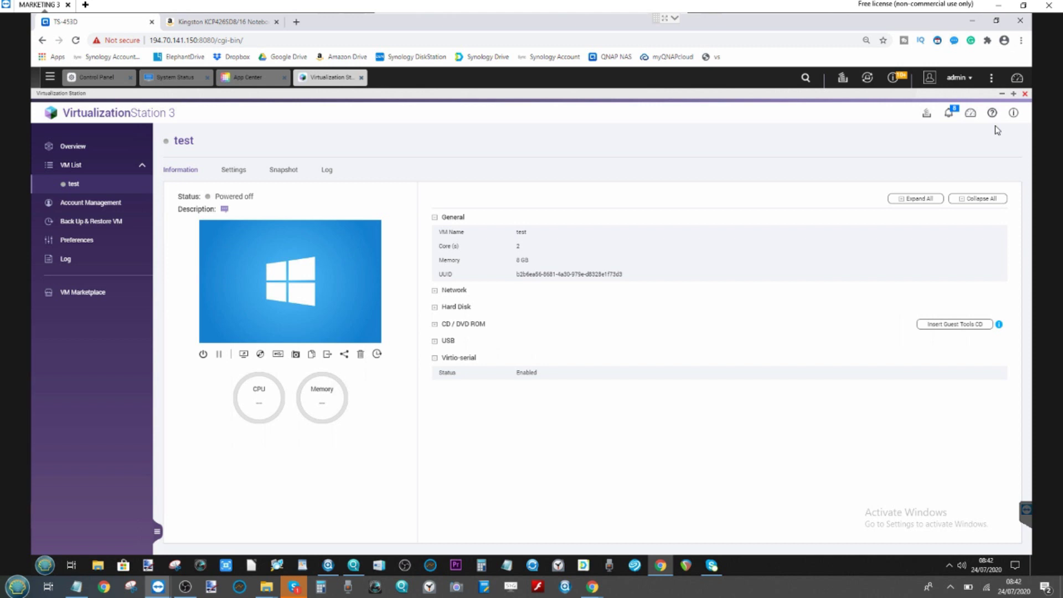
click(1024, 94)
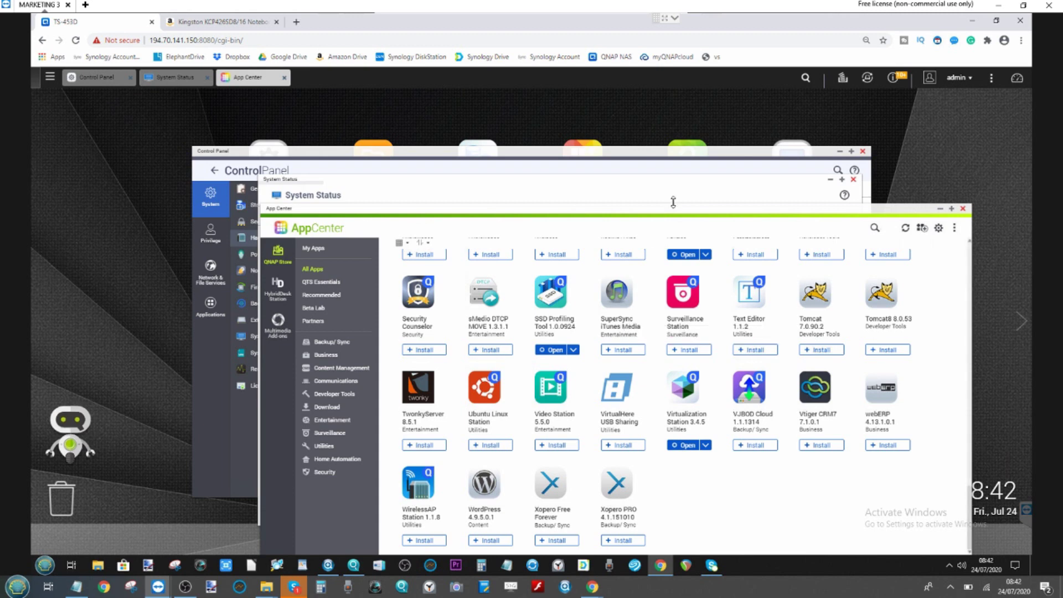
Step: Review the hardware information in System Status and the Kingston KCP426SD8/16 product page, and close System Status
click(641, 167)
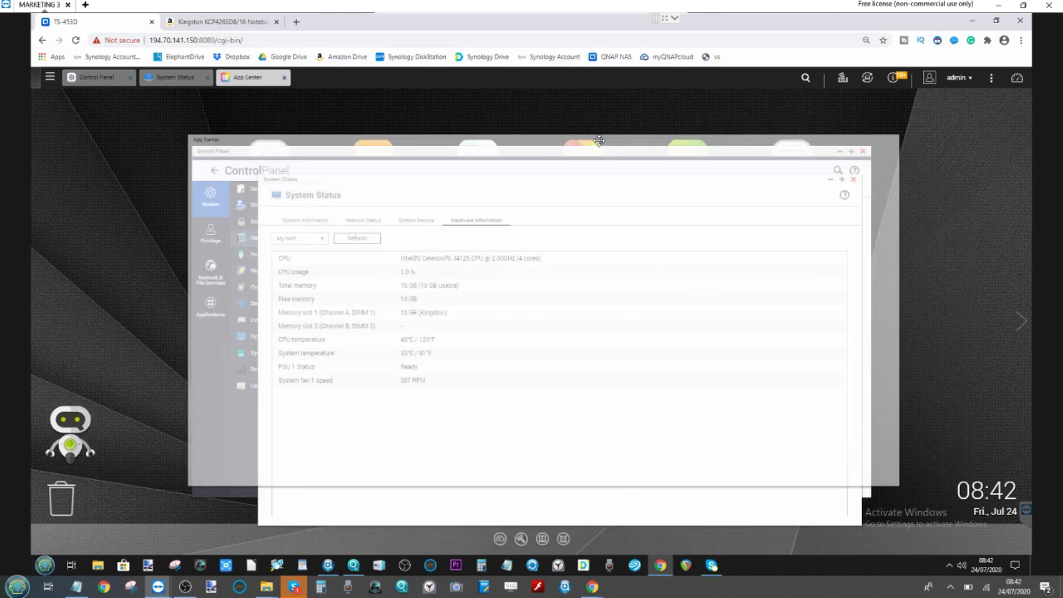
click(535, 504)
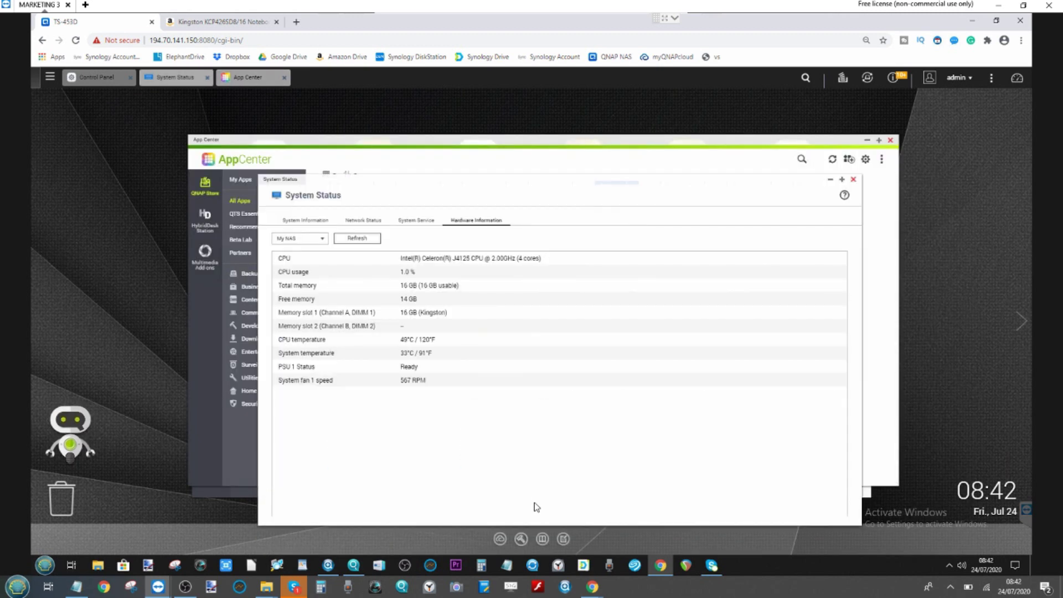
click(230, 25)
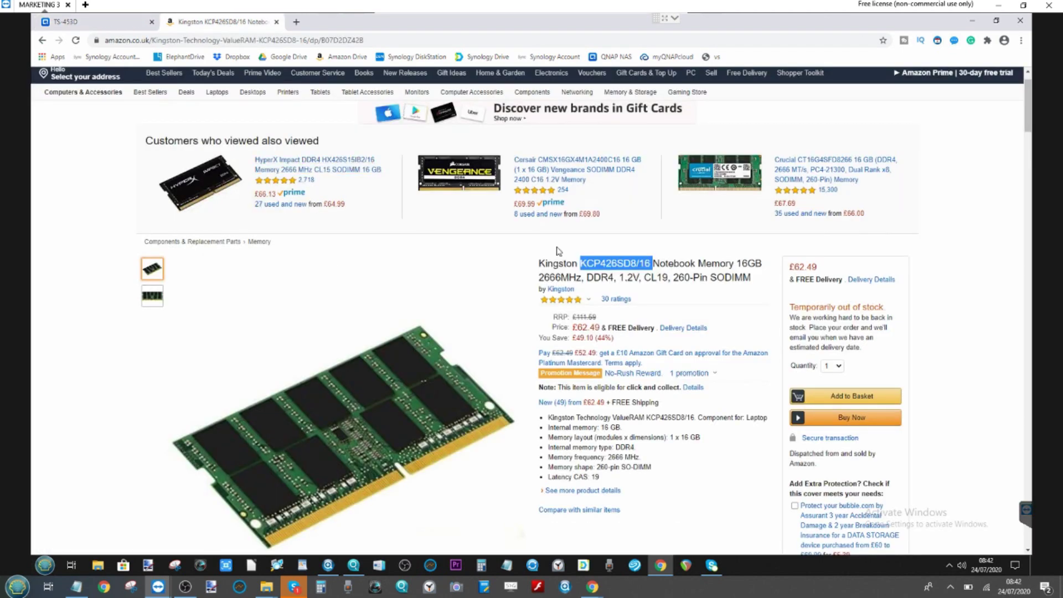
click(591, 248)
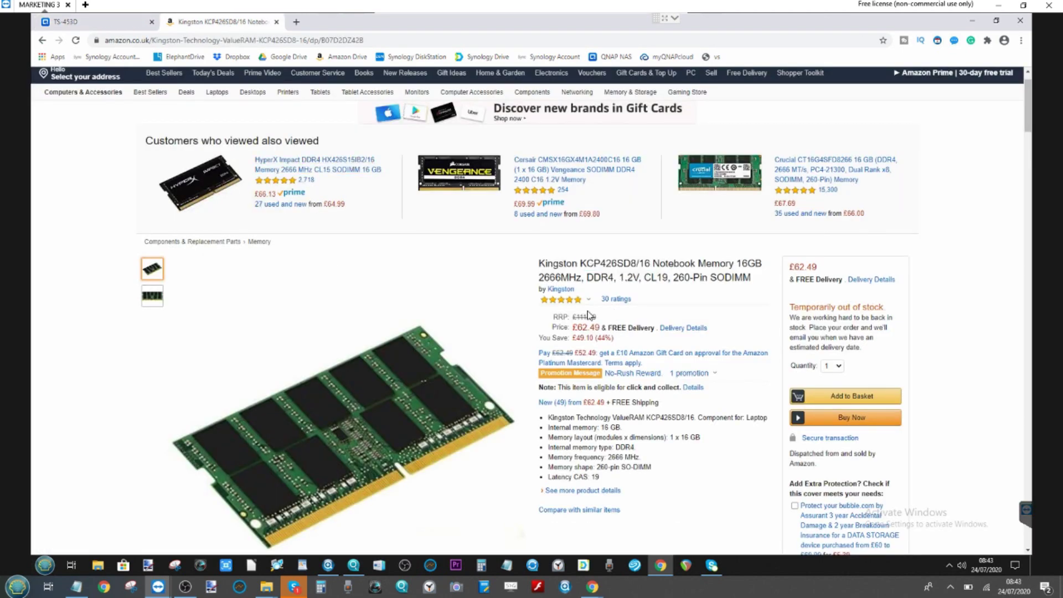
click(123, 25)
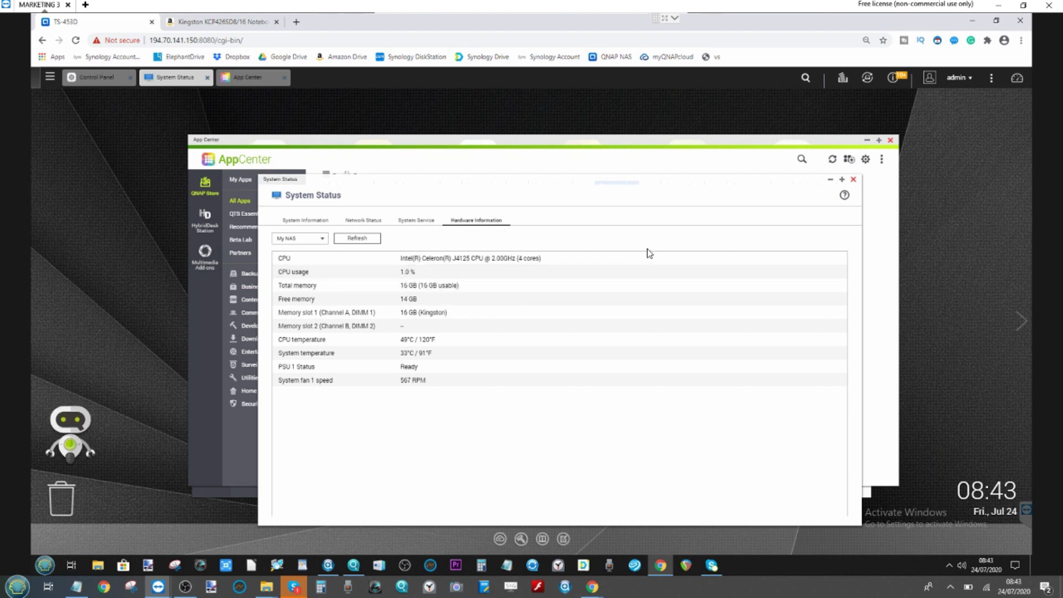
click(854, 181)
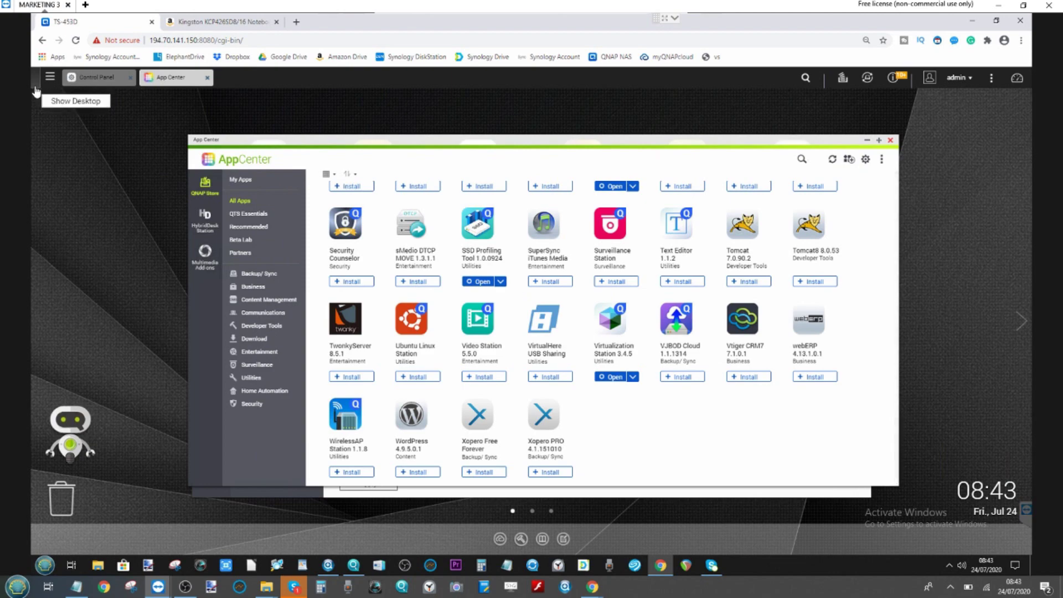